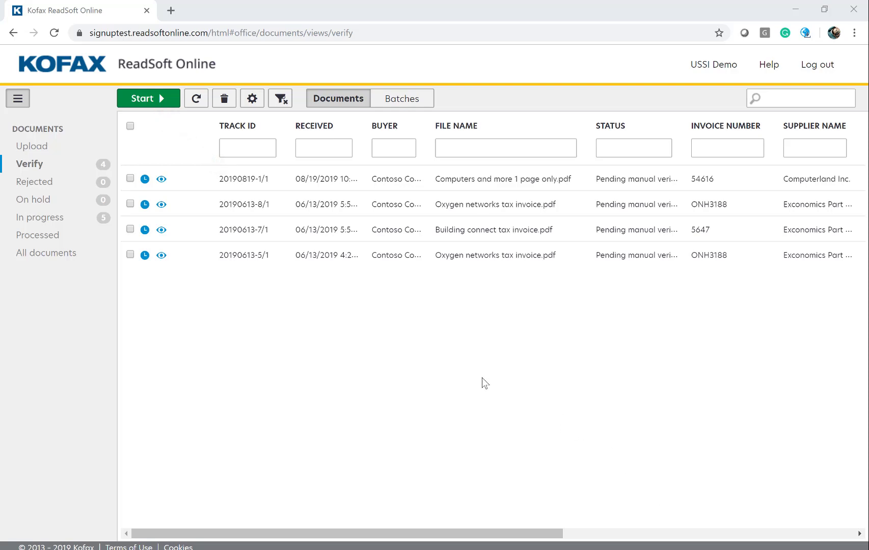
Open the Computerland invoice and confirm invoice number 54616 and invoice date 05/01/2018.
left_click(168, 99)
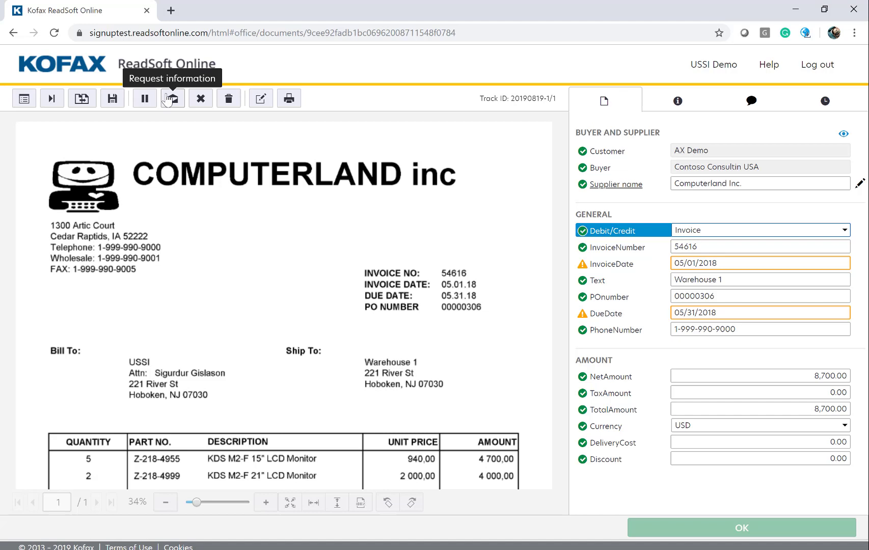
key("Tab")
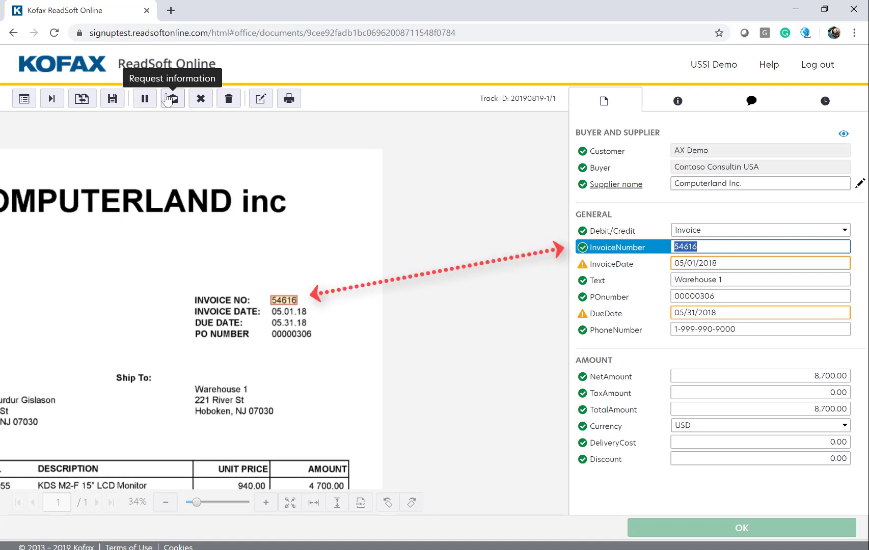
key("Tab")
key("Tab")
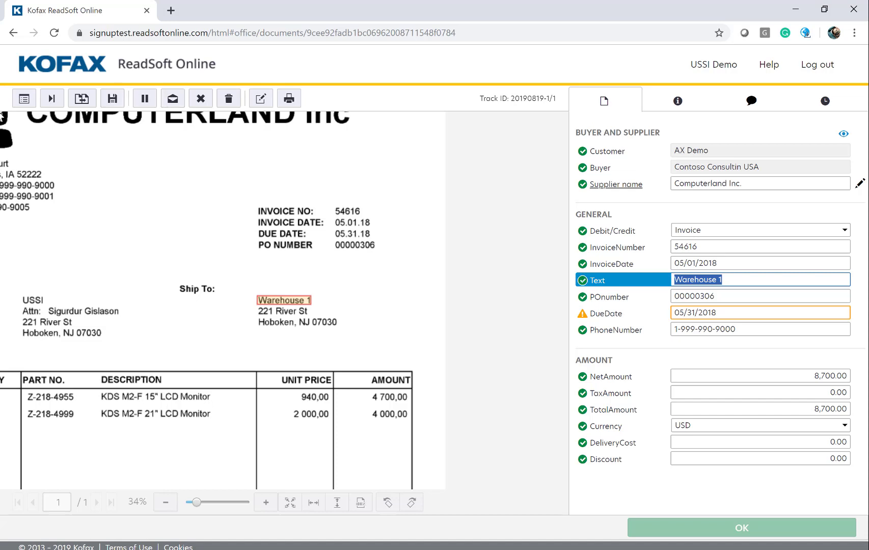
Fill Text with the invoice's Attn line, then confirm the PO number, due date and phone number.
left_click(80, 311)
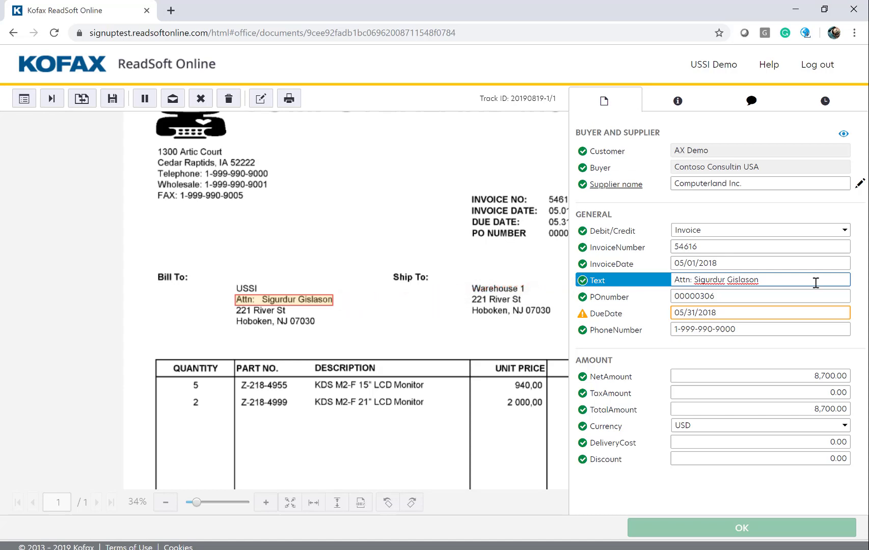
key("Tab")
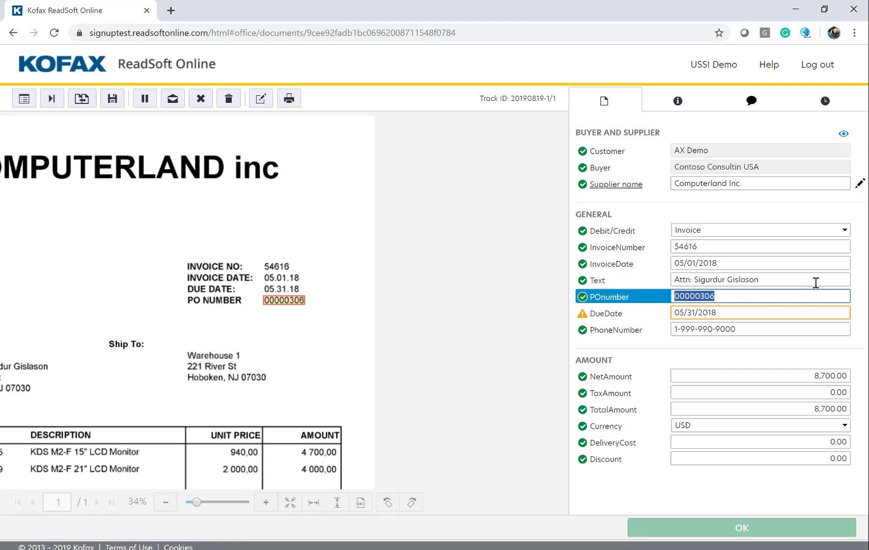
key("Tab")
key("Tab")
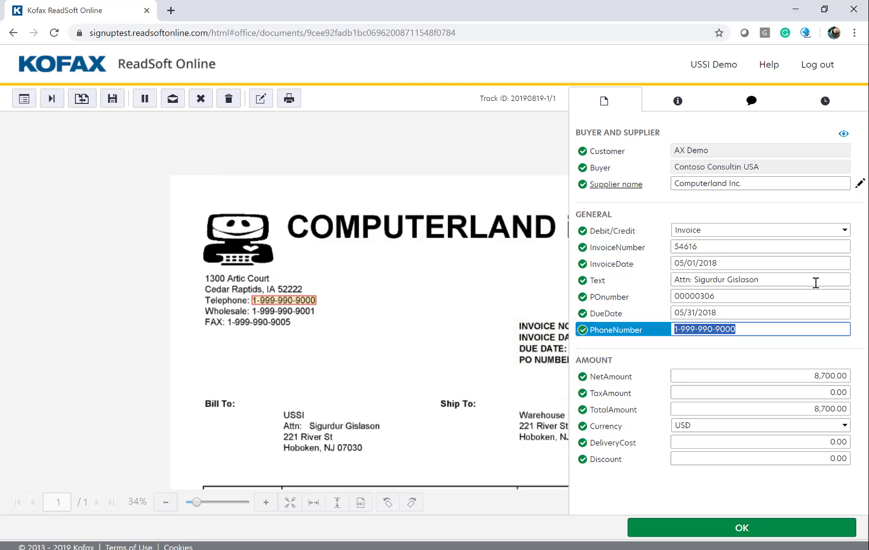
key("Tab")
key("Tab")
key("Tab")
key("Tab")
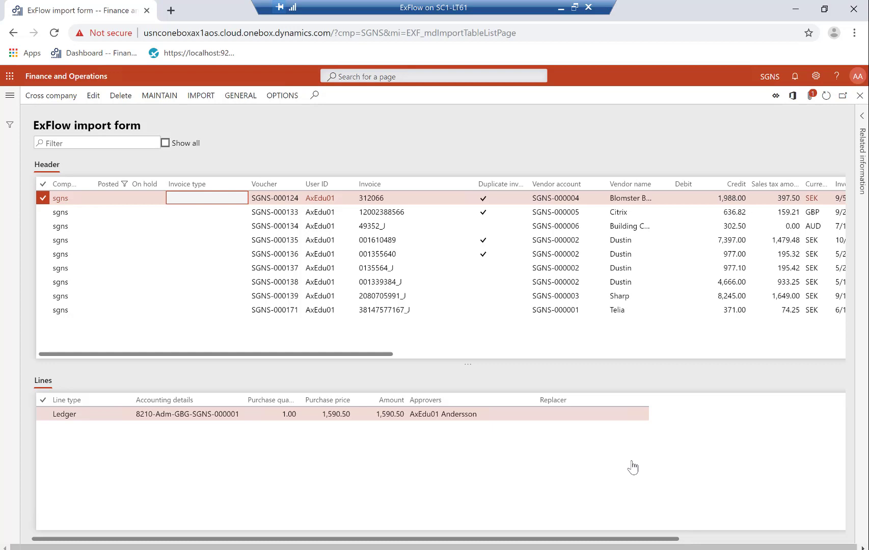
Turn on Cross company viewing in the ExFlow import form.
left_click(51, 95)
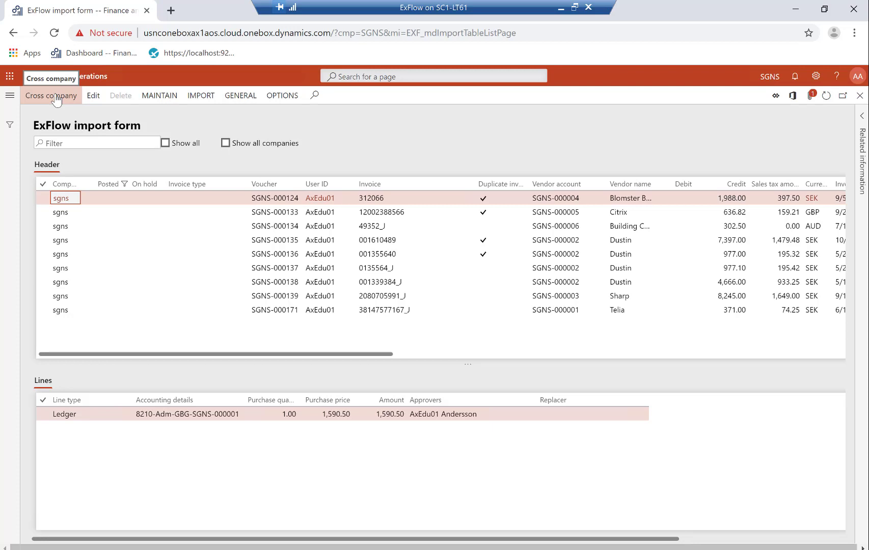
Open invoice 312066 from Blomster Bolaget Gröna Rum on the Import invoices page for editing.
left_click(94, 96)
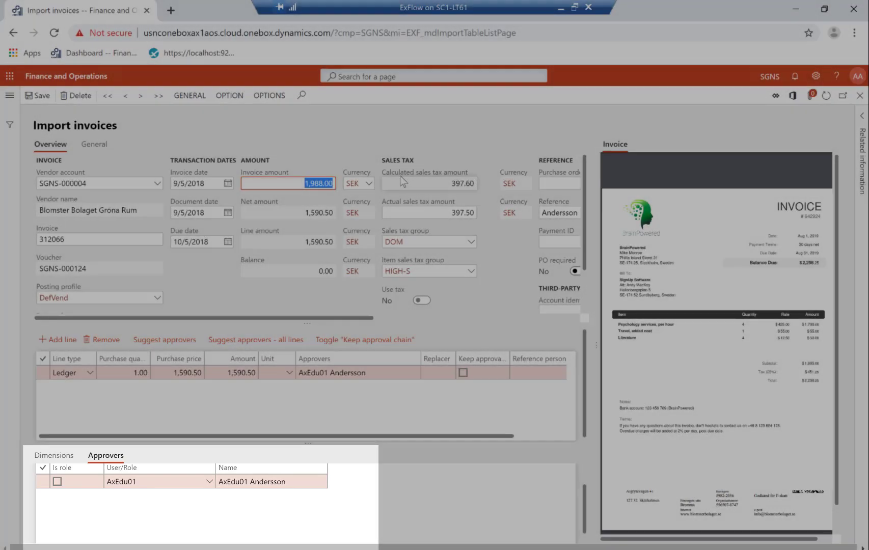
left_click(293, 181)
type("999999")
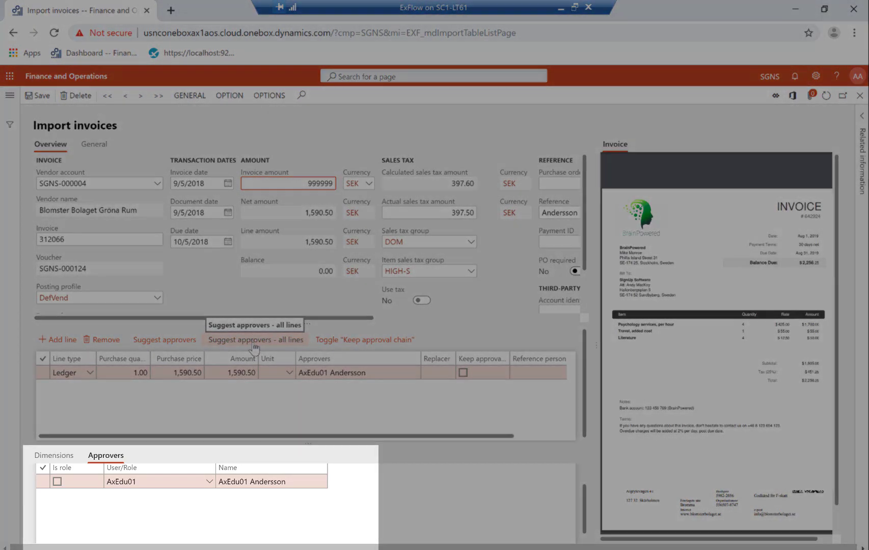
left_click(255, 348)
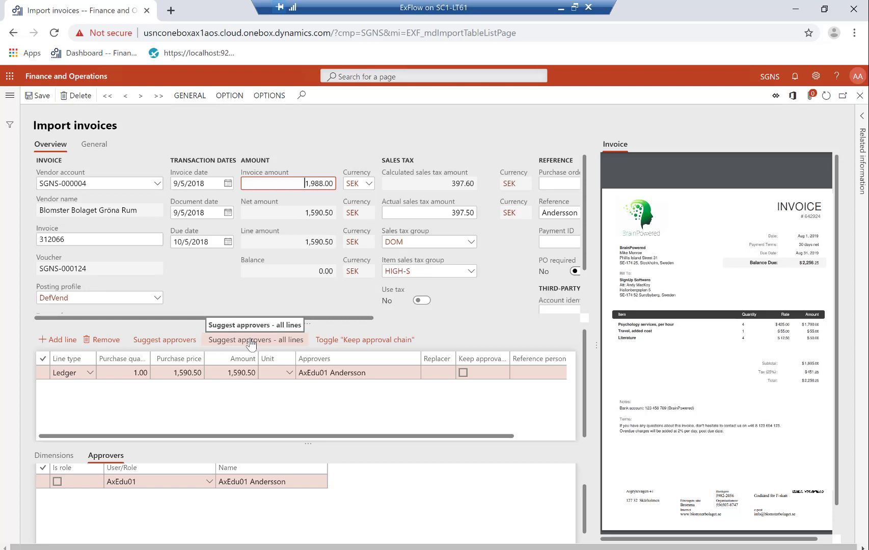
left_click(251, 345)
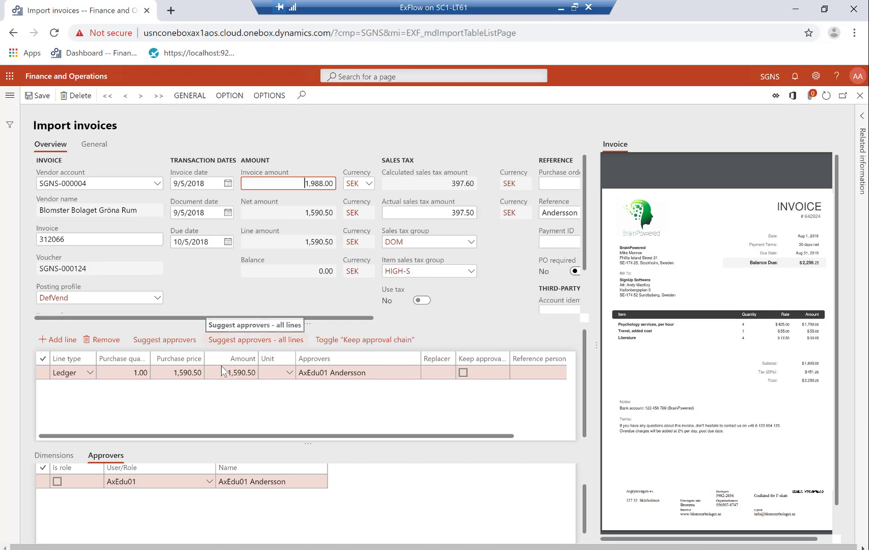
Change the ledger line price to 200.00 and add a 1,390.50 line of type Project.
left_click(161, 374)
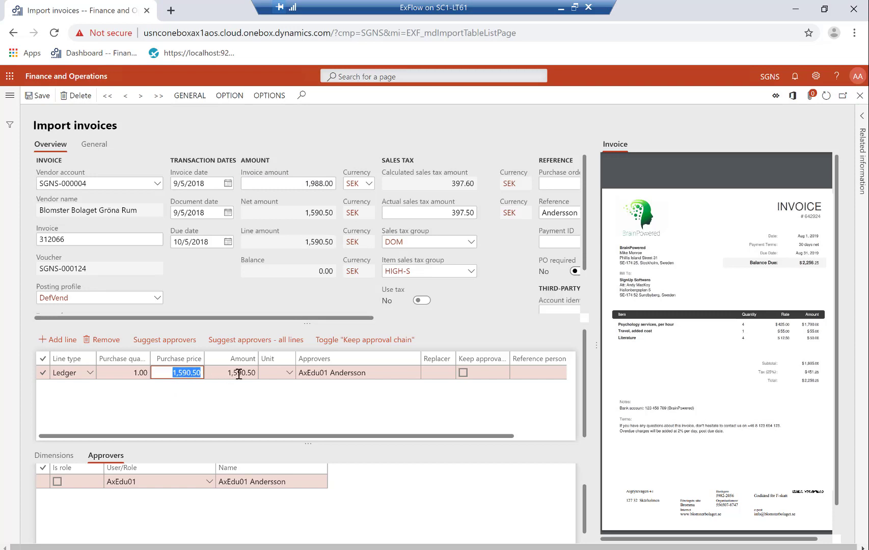
type("200")
left_click(63, 343)
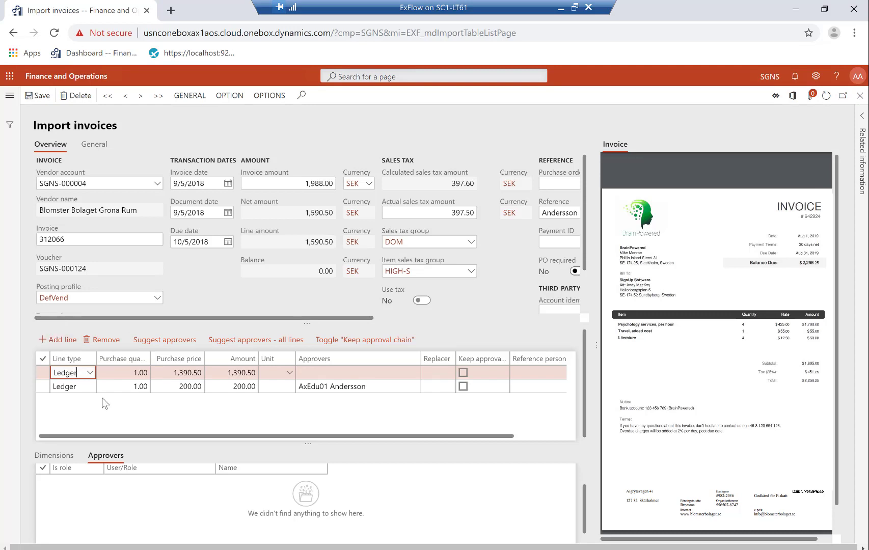
left_click(90, 374)
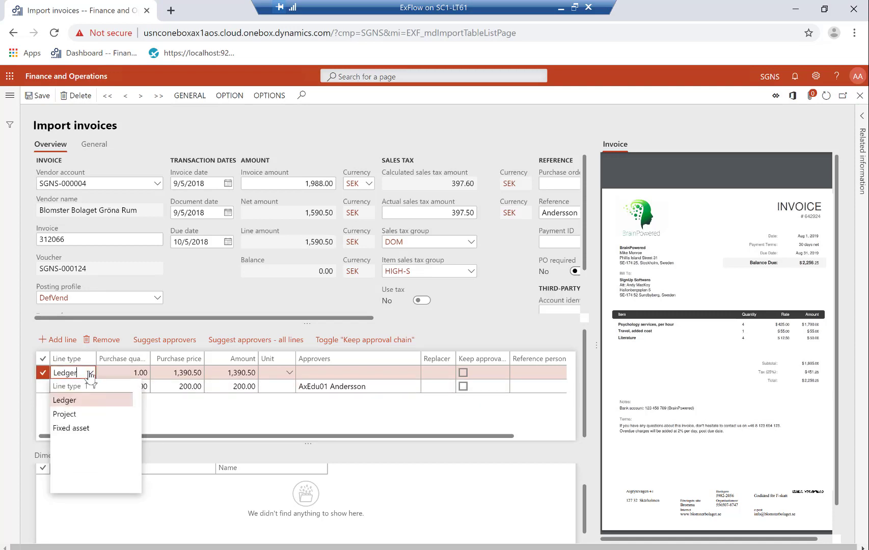
left_click(64, 414)
Start coding the 1,390.50 Project line and bring up its Category ID choices.
left_click(113, 507)
left_click_drag(585, 481, 594, 524)
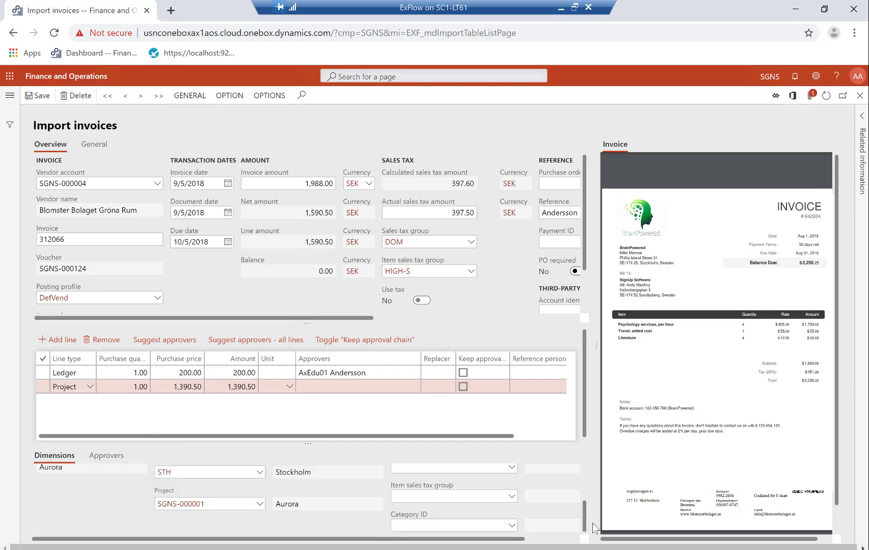
left_click(512, 526)
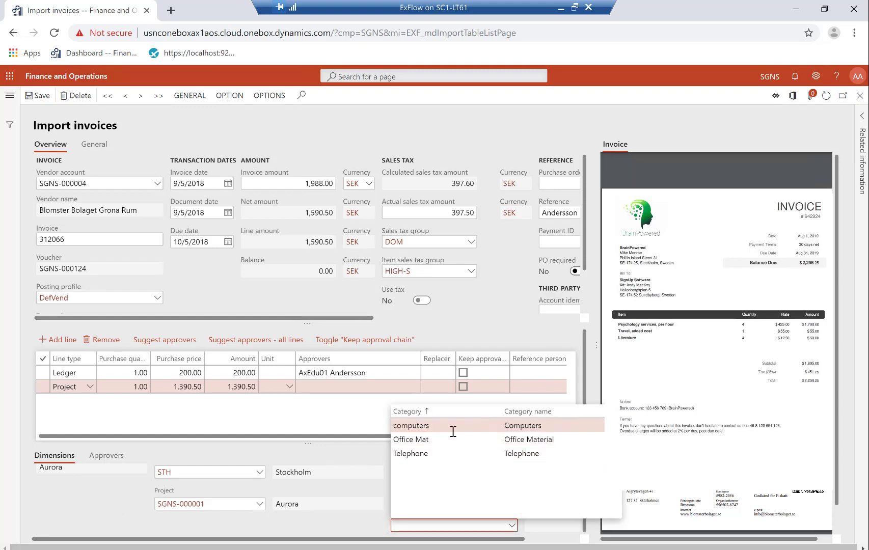
Choose computers as the Project line's category.
left_click(452, 430)
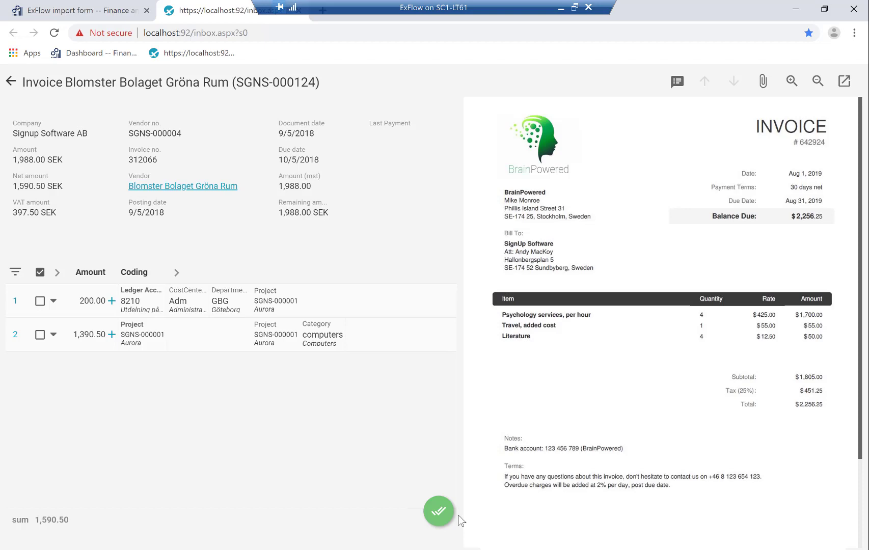
mouse_move(441, 512)
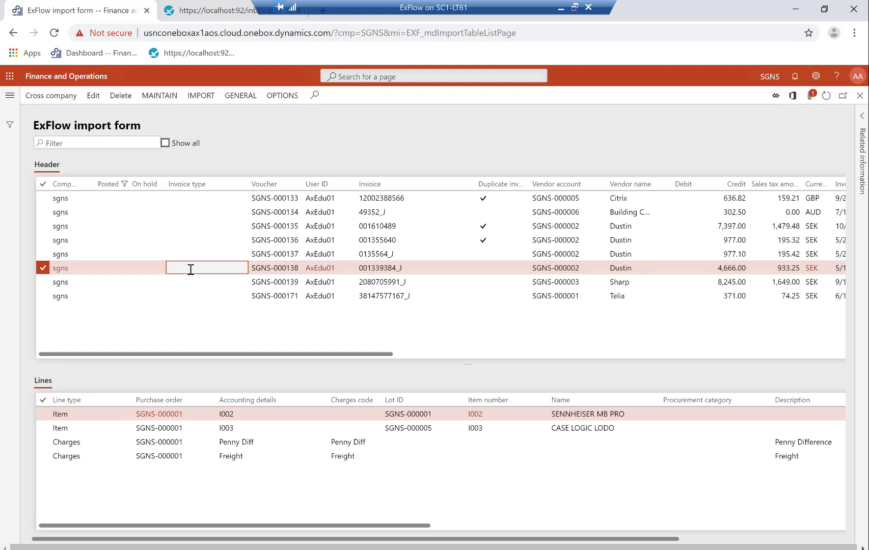
Scroll the import form to review Dustin's invoice on voucher SGNS-000138.
left_click_drag(406, 525, 599, 526)
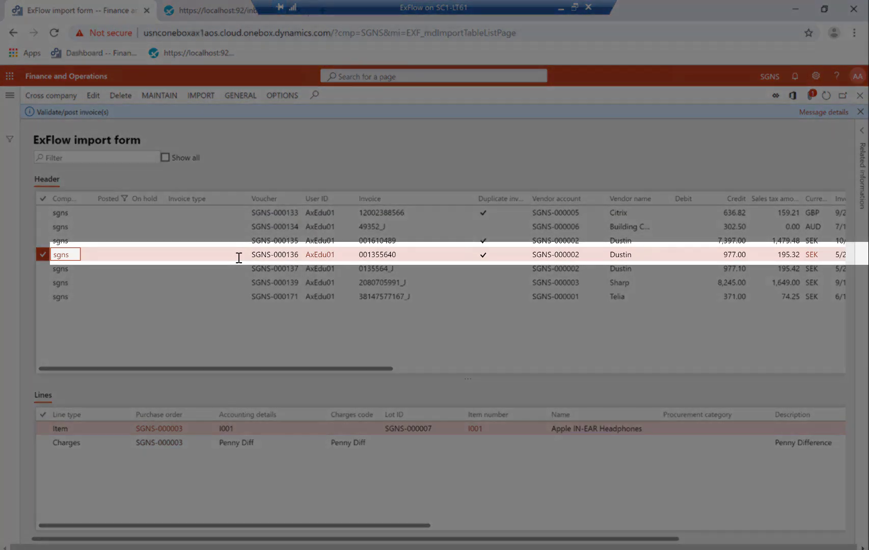
Scroll the Lines grid and open the purchase order behind the headphones line.
scroll(537, 429, "right", 10)
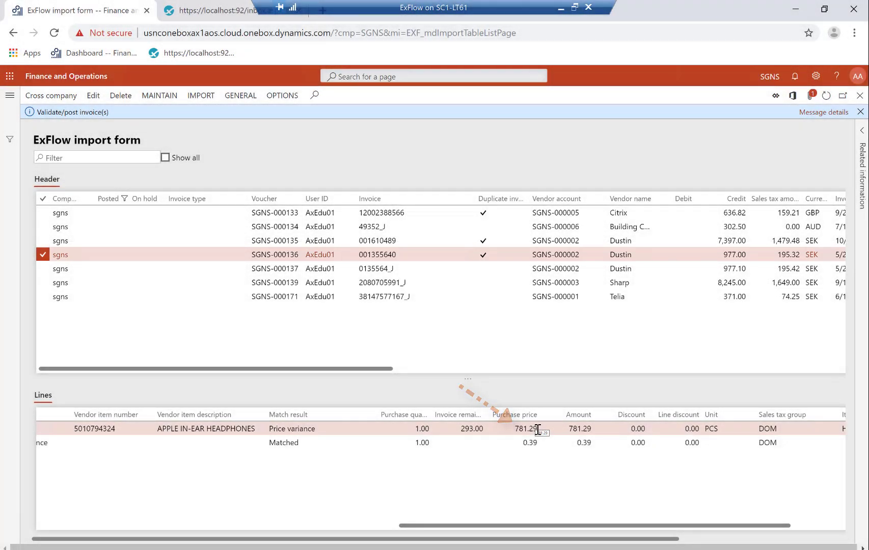
scroll(538, 429, "left", 10)
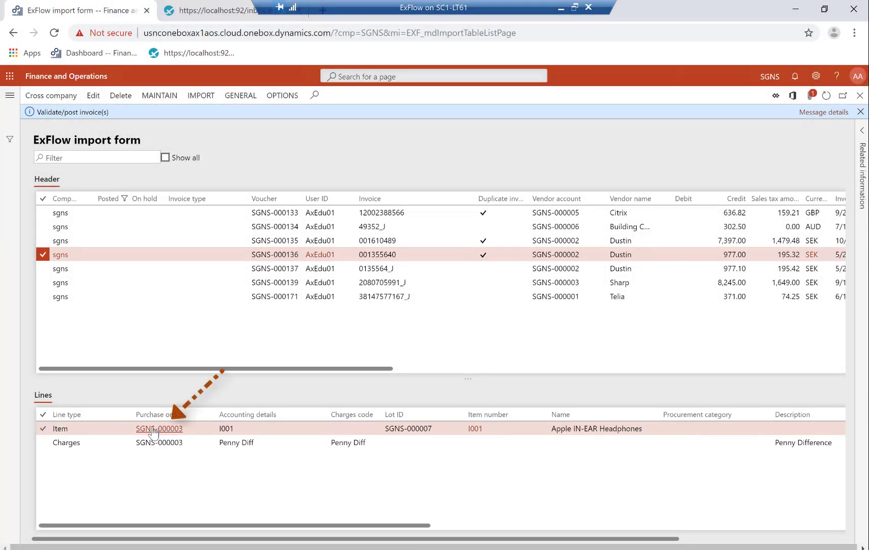
left_click(154, 431)
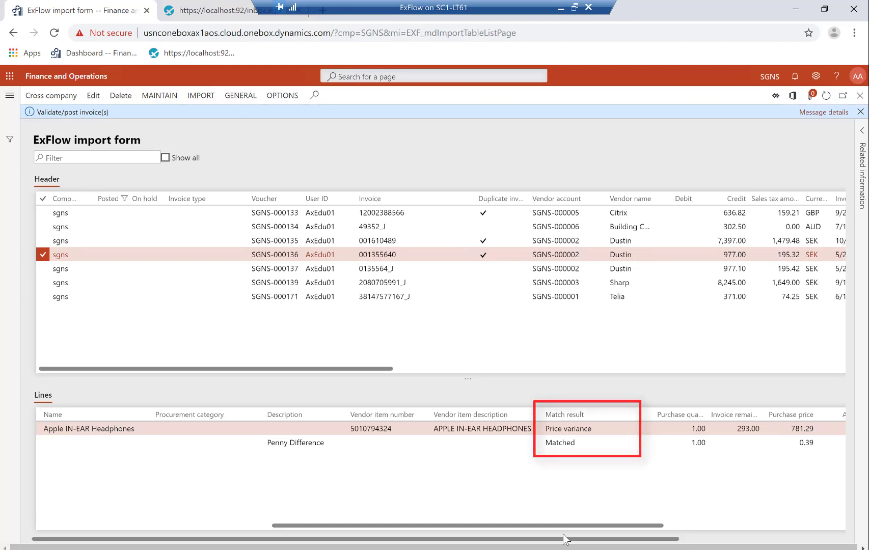
left_click_drag(565, 525, 800, 525)
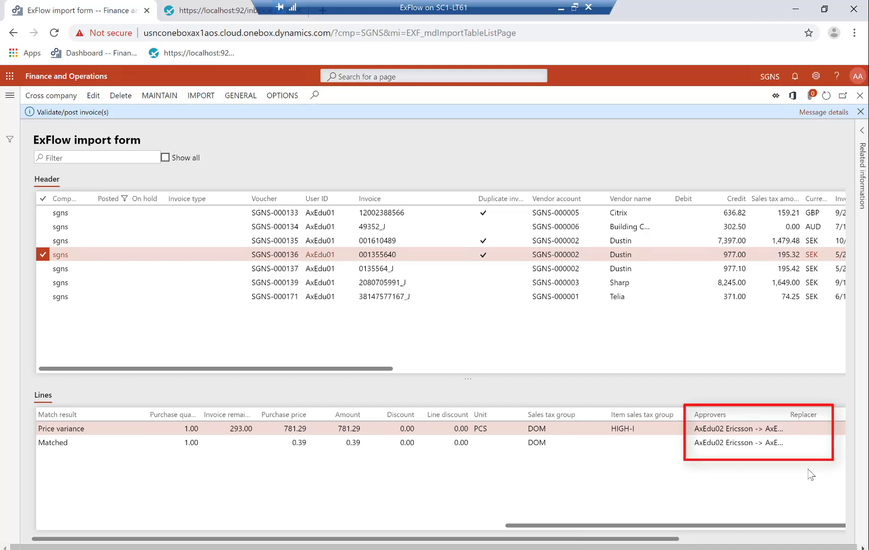
scroll(603, 468, "left", 10)
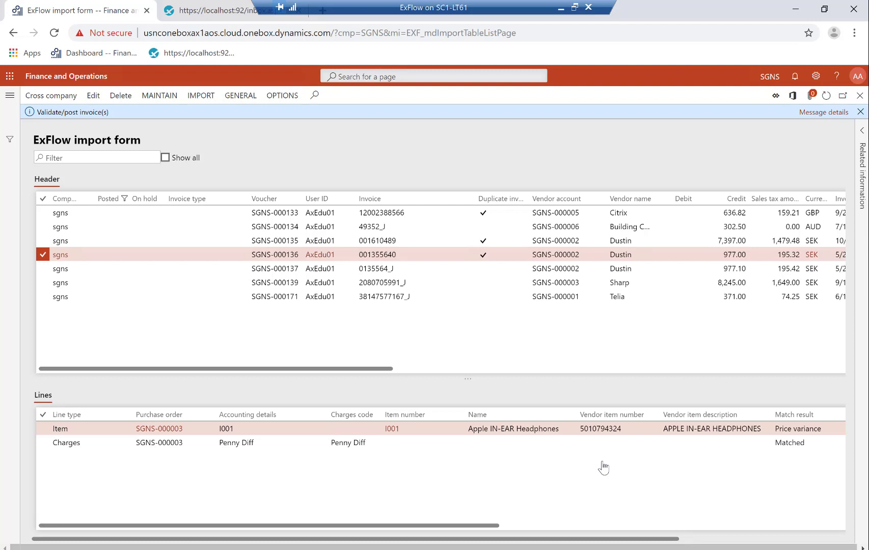
left_click(203, 246)
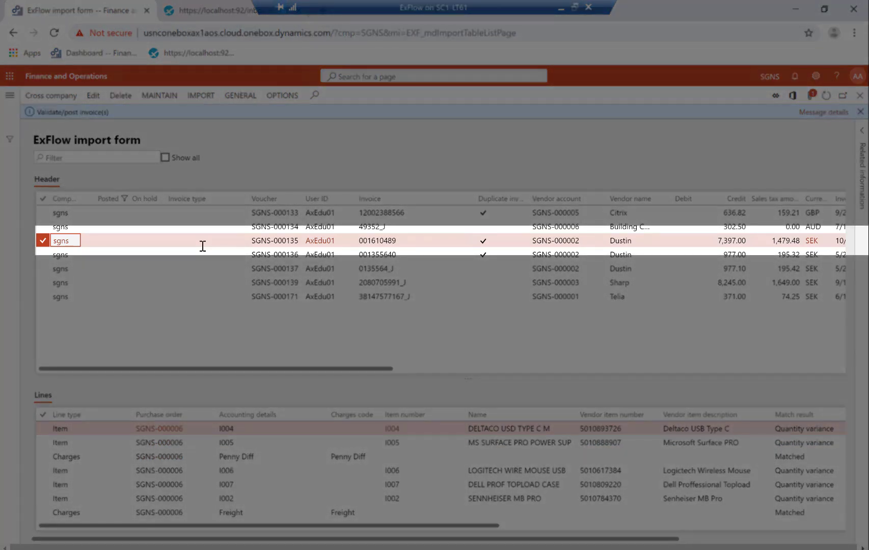
Scroll the Lines grid slightly to view the SGNS-000135 invoice's quantity variances.
left_click_drag(298, 526, 303, 529)
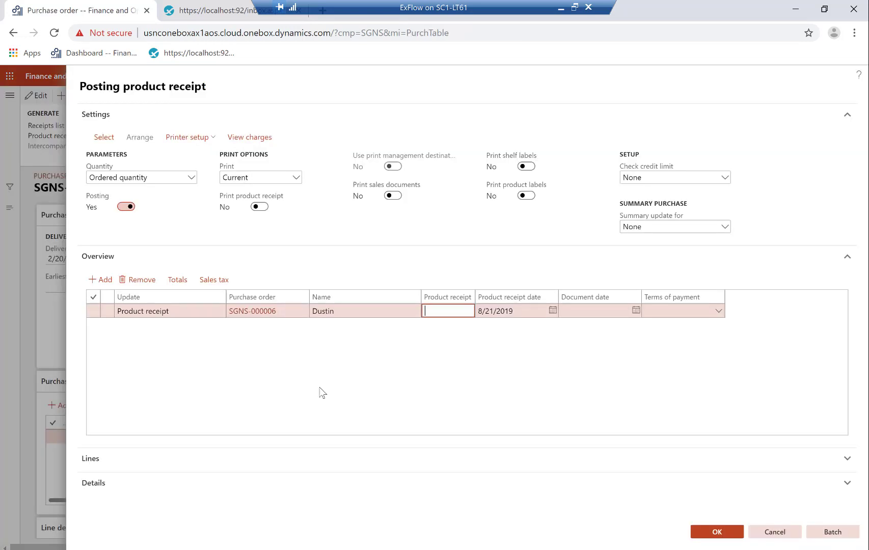
Enter product receipt number 54547898 for the Dustin purchase order.
type("54547898")
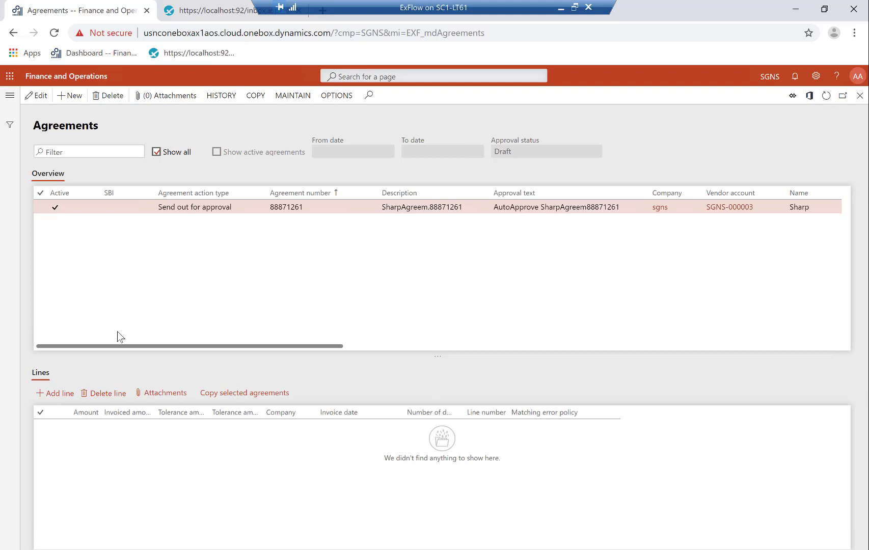
Return to the Posting proposal page listing the Telia and Sharp Agreement 88871261 proposals.
key("alt+Left")
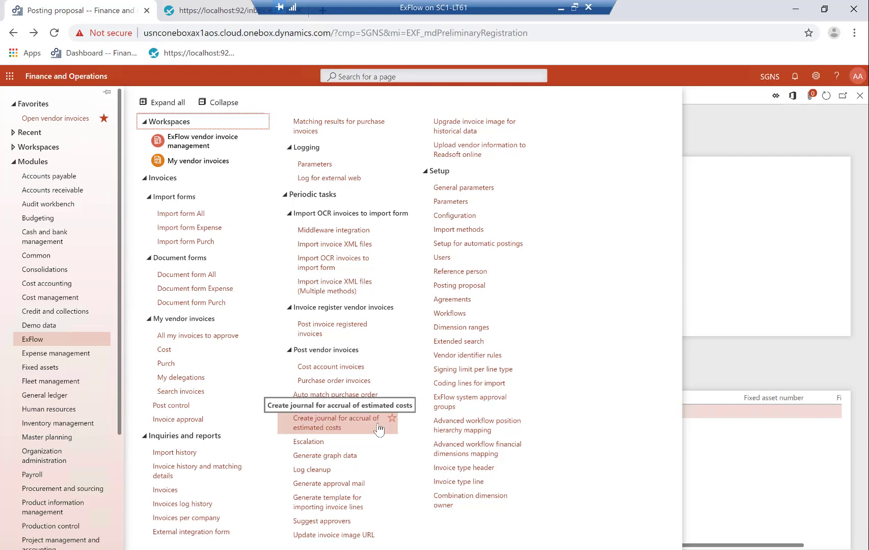
Create the journal for accrual of estimated costs, producing general journal SGNS-000191.
left_click(378, 428)
left_click(775, 534)
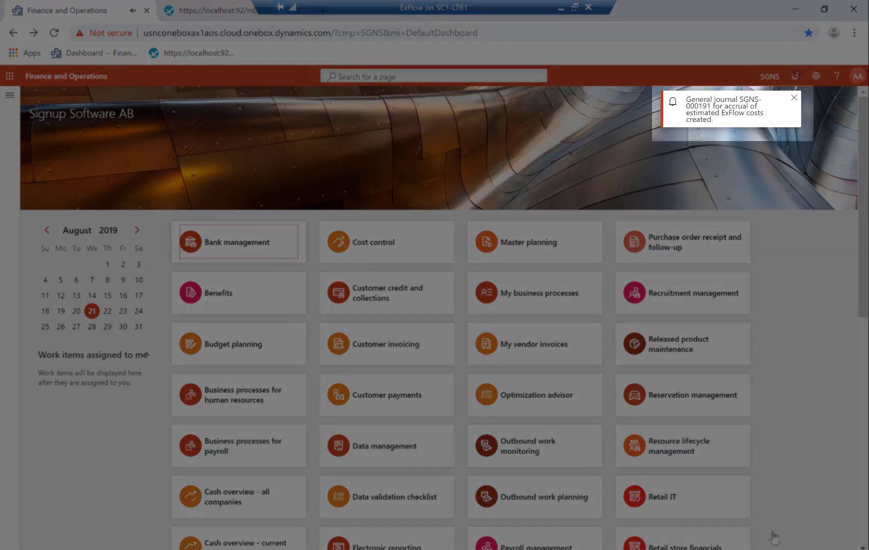